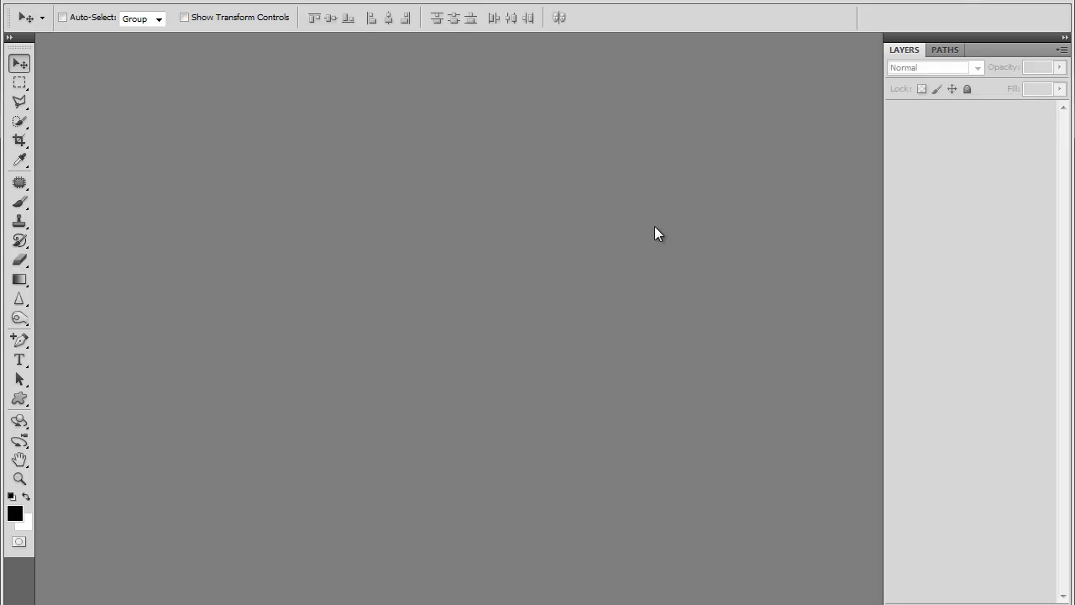
# - Create a new RGB document 160 × 160 pixels at 72 ppi with a white background
pyautogui.click(59, 2)
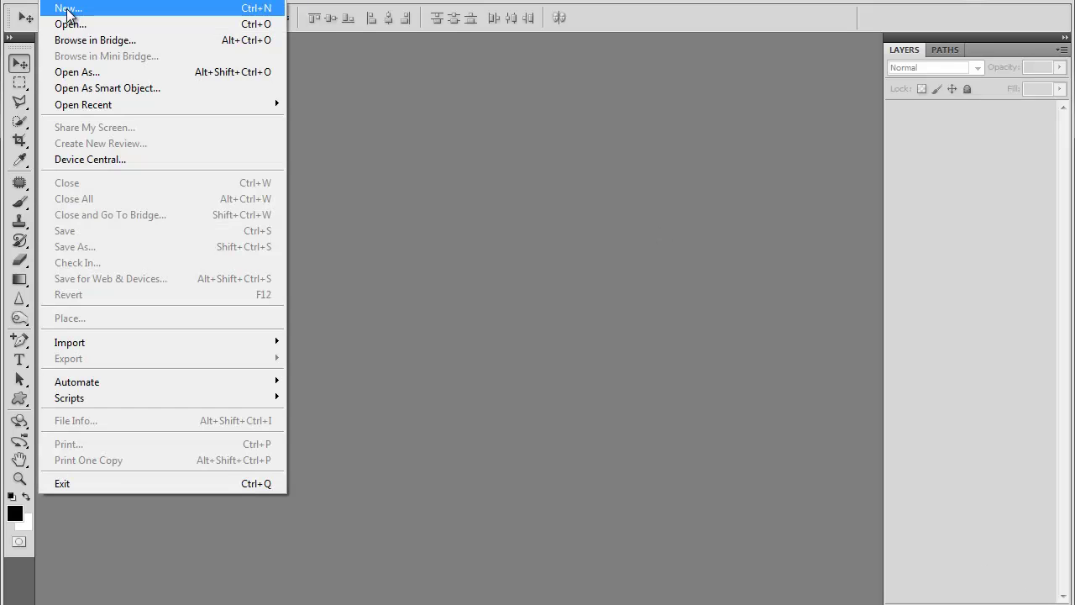
pyautogui.click(65, 7)
pyautogui.doubleClick(487, 209)
pyautogui.doubleClick(499, 228)
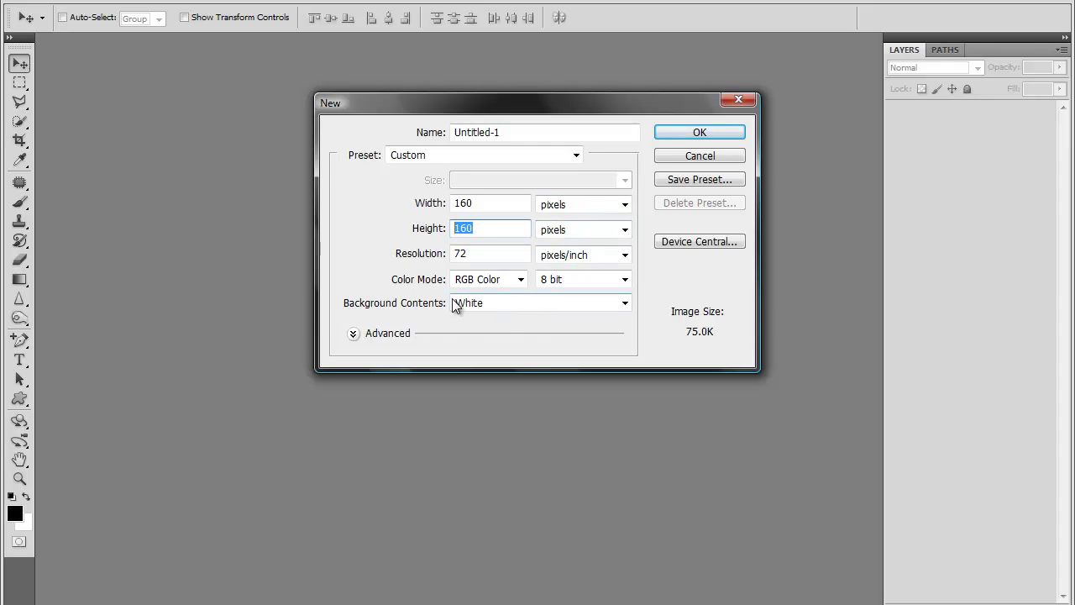
pyautogui.click(708, 135)
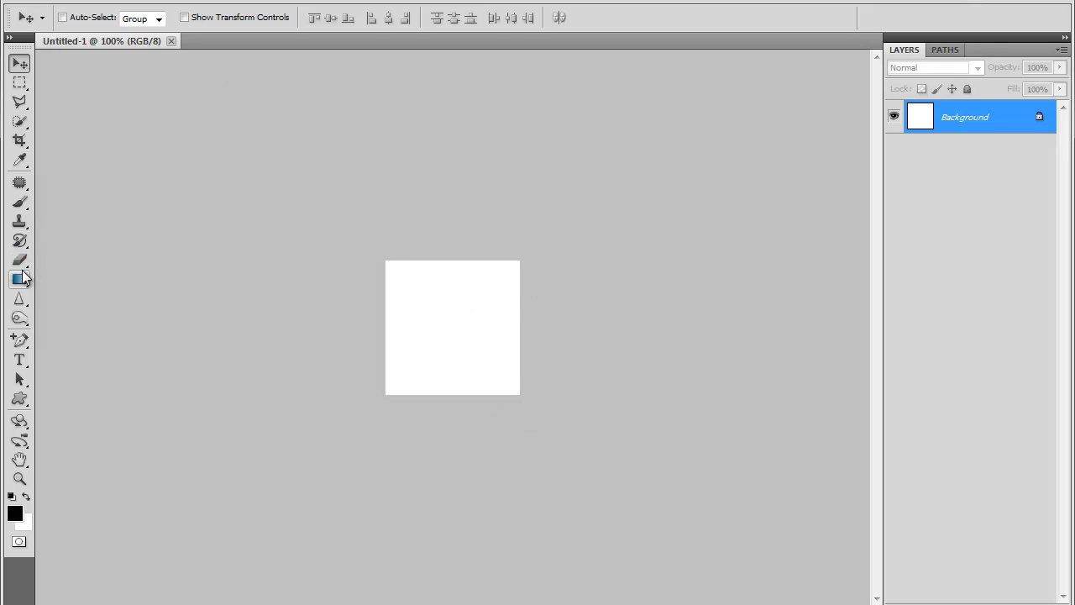
# - Fill the white canvas solid black with the Paint Bucket Tool, then reselect the Gradient Tool
pyautogui.moveTo(21, 286)
pyautogui.mouseDown()
pyautogui.moveTo(55, 295)
pyautogui.moveTo(20, 282)
pyautogui.moveTo(71, 286)
pyautogui.mouseUp()
pyautogui.click(480, 372)
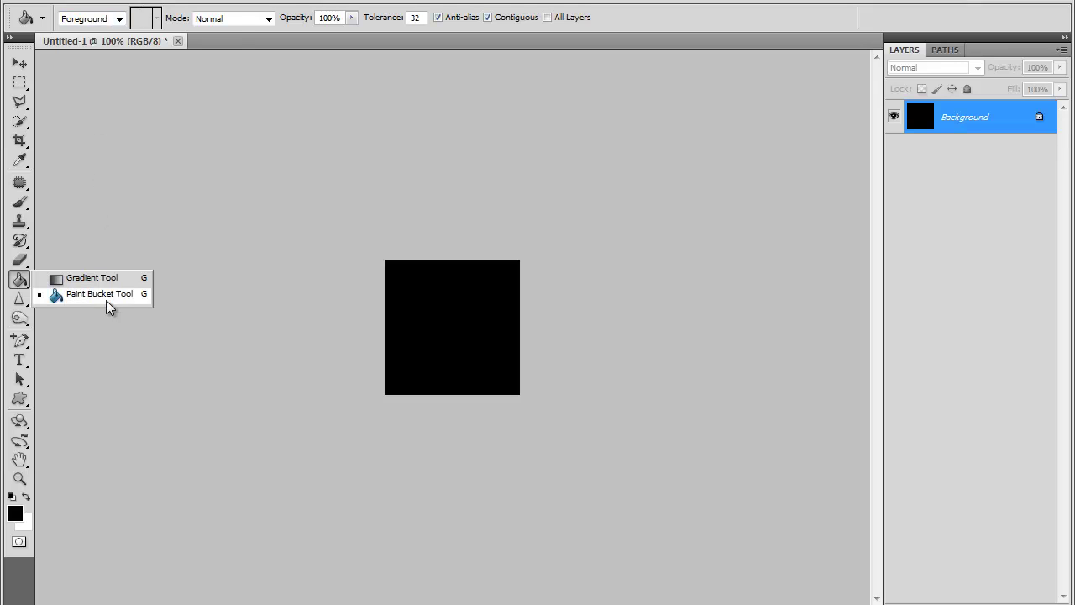
pyautogui.click(106, 280)
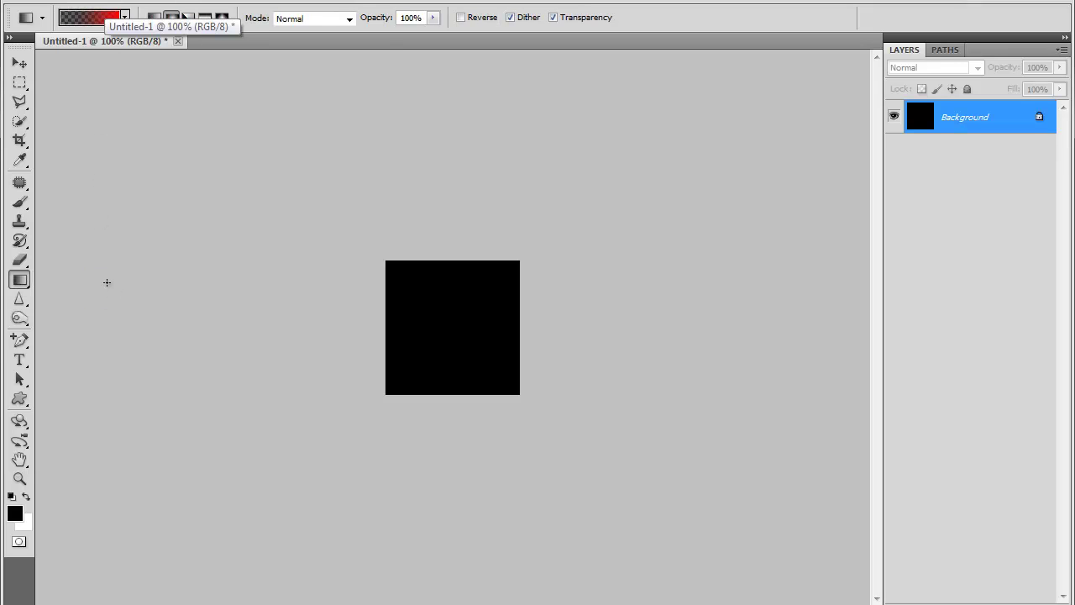
# - Rework the Foreground to Transparent preset to fade from transparent at left to black at right
pyautogui.click(95, 18)
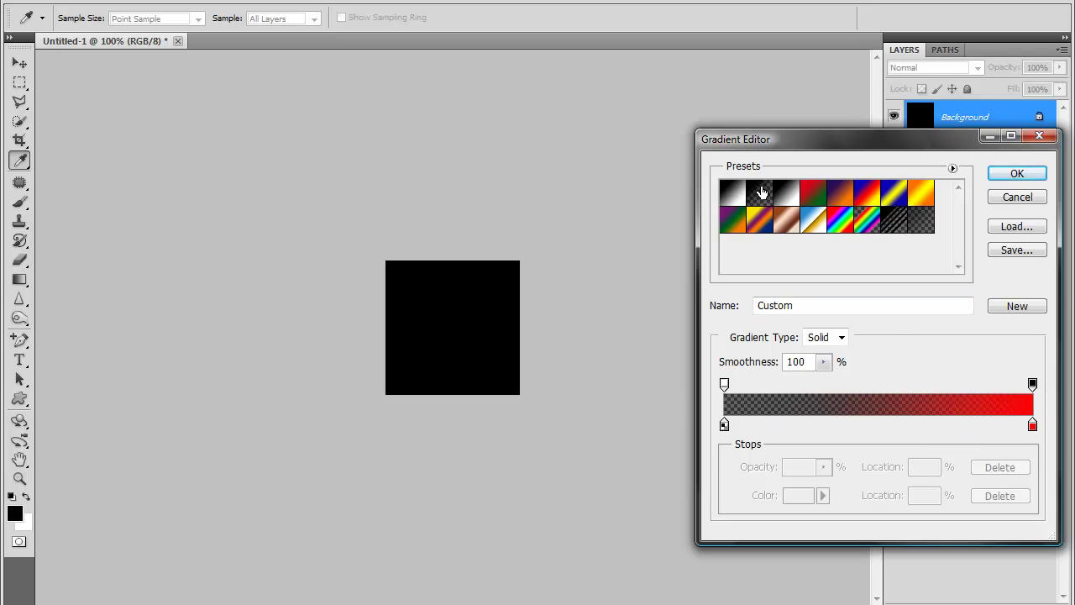
pyautogui.click(761, 193)
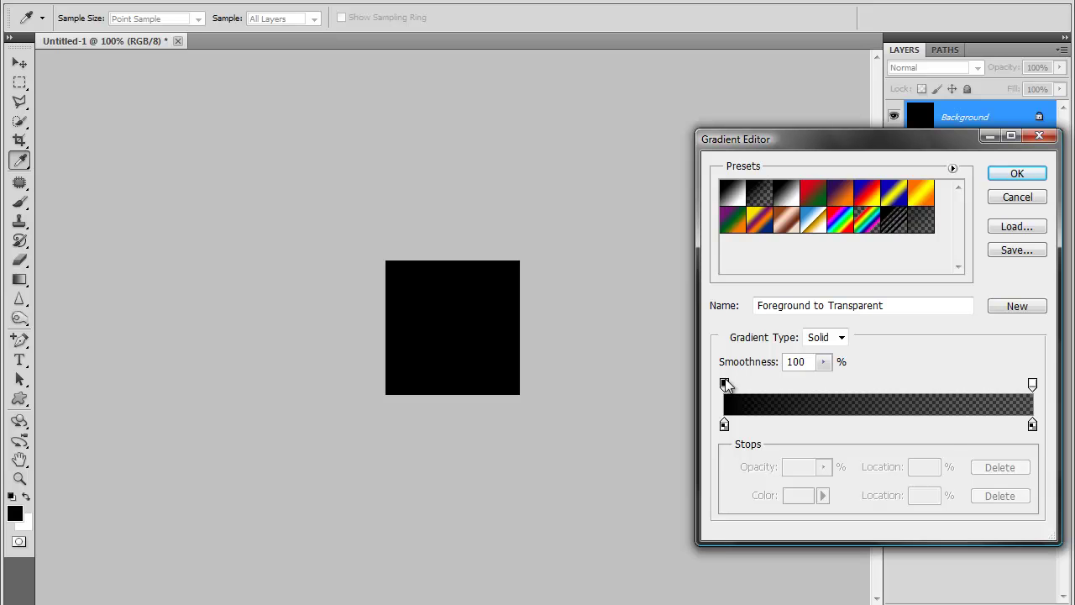
pyautogui.moveTo(724, 384); pyautogui.dragTo(960, 383)
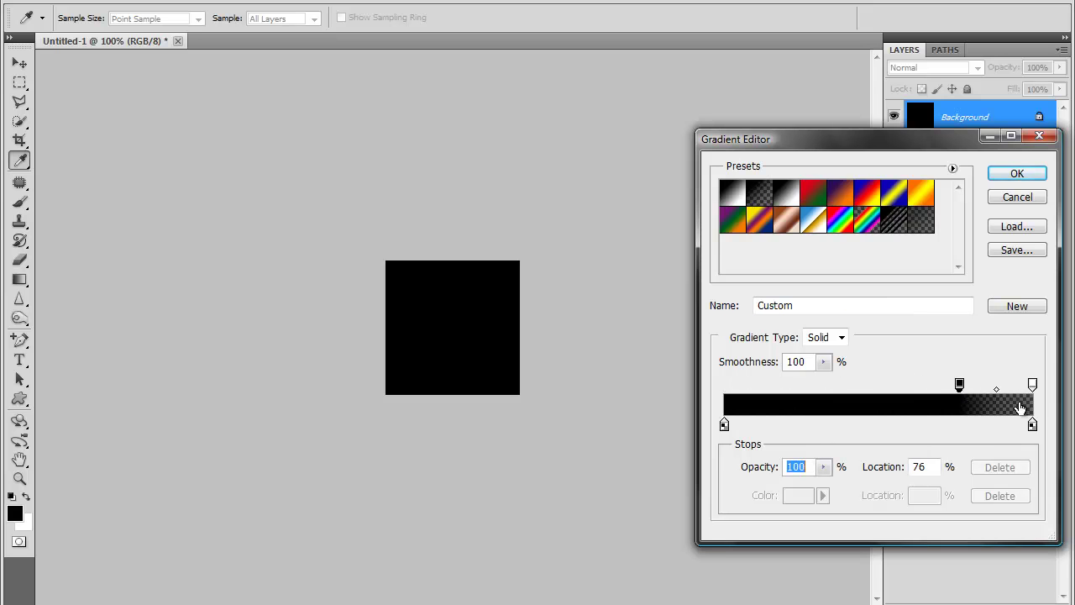
pyautogui.moveTo(1033, 384); pyautogui.dragTo(647, 367)
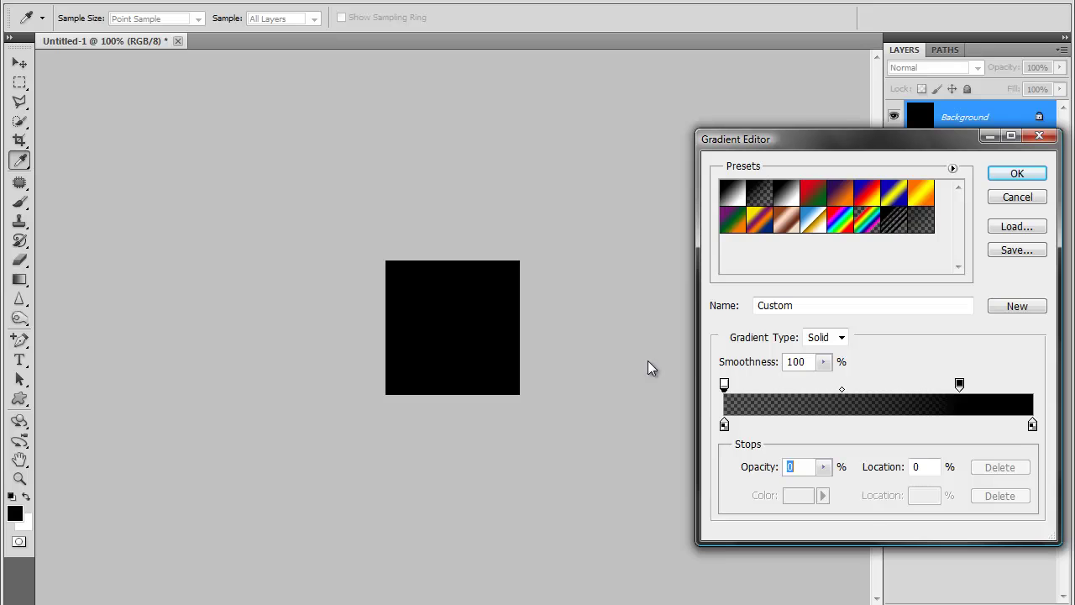
pyautogui.moveTo(725, 426); pyautogui.dragTo(677, 451)
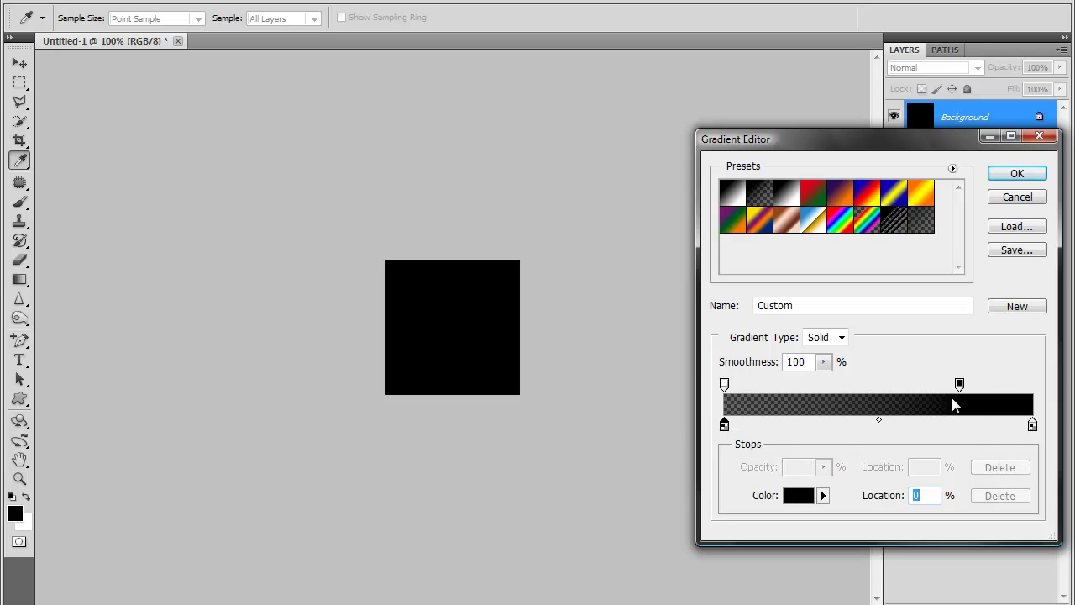
pyautogui.moveTo(963, 382); pyautogui.dragTo(1044, 418)
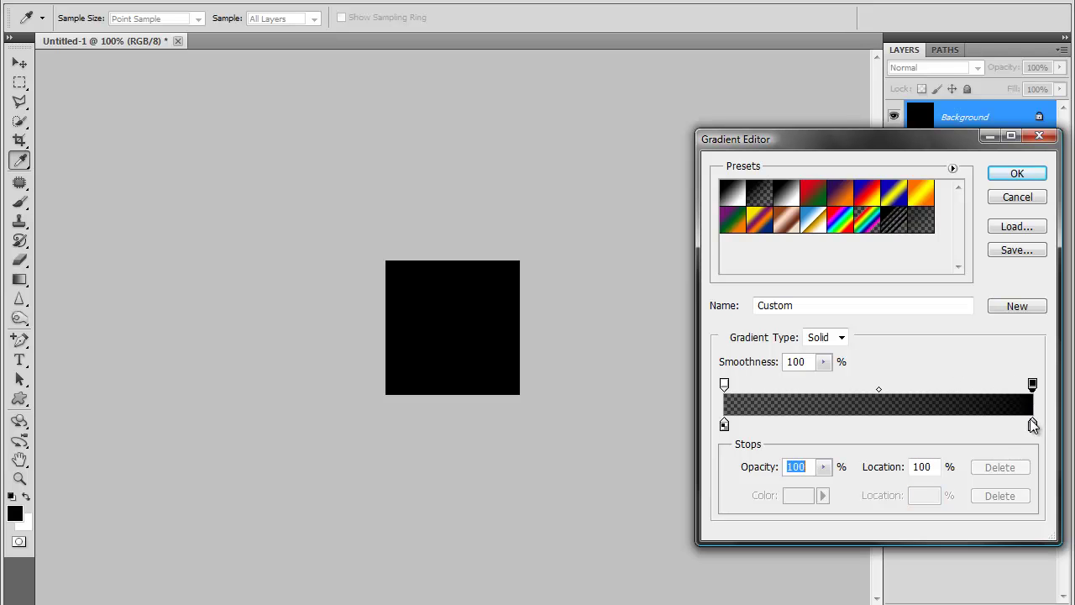
pyautogui.click(726, 425)
pyautogui.moveTo(740, 431); pyautogui.dragTo(689, 427)
pyautogui.moveTo(997, 428); pyautogui.dragTo(1041, 432)
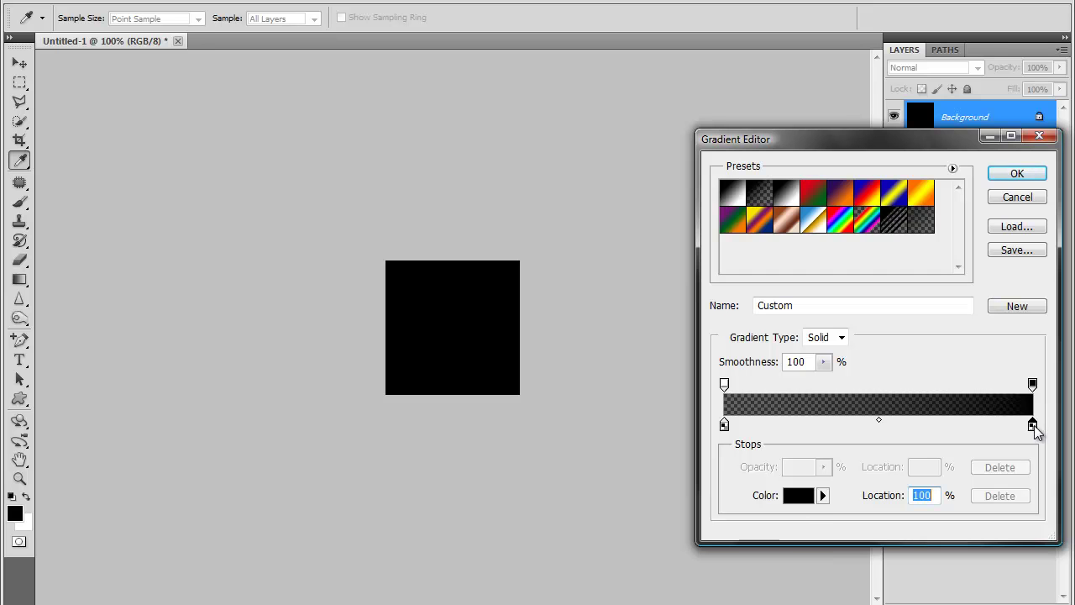
# - Make the right gradient stop pure red (ff0000) and accept the transparent-to-red gradient
pyautogui.click(799, 495)
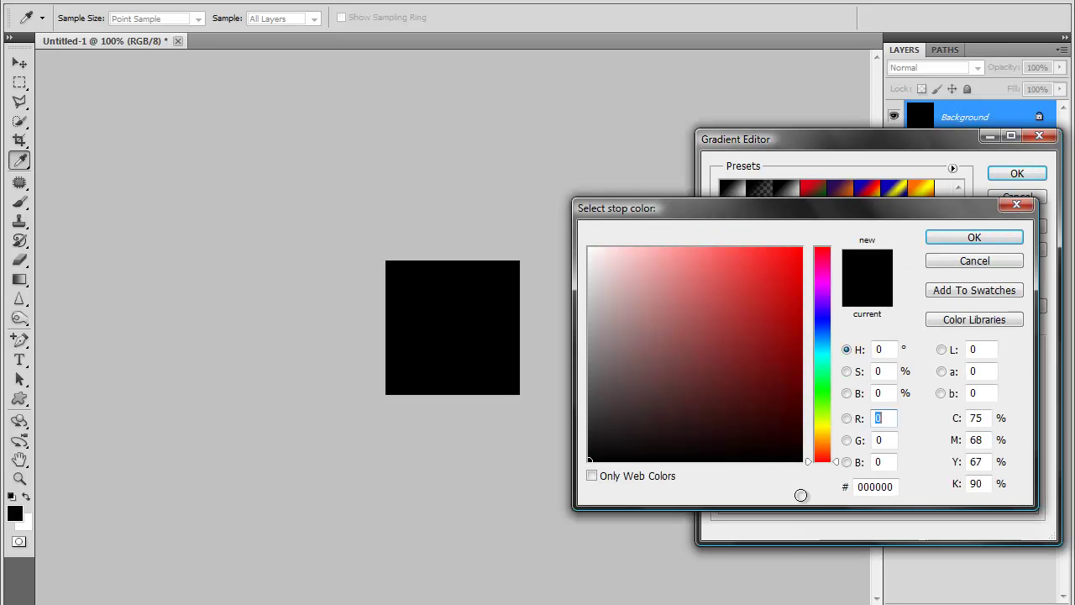
pyautogui.click(800, 259)
pyautogui.moveTo(818, 252); pyautogui.dragTo(830, 239)
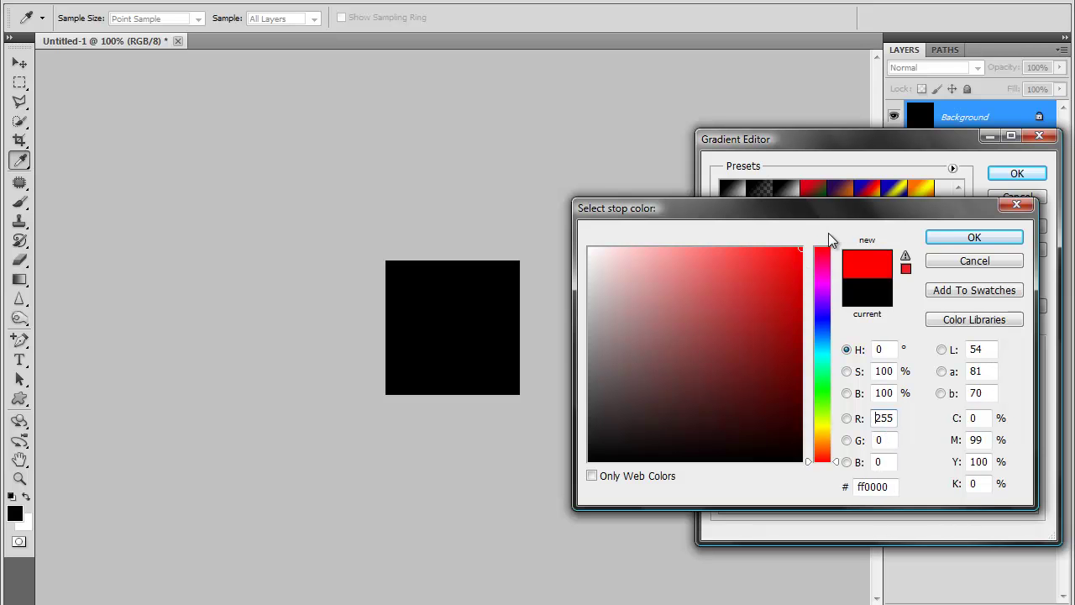
pyautogui.click(958, 238)
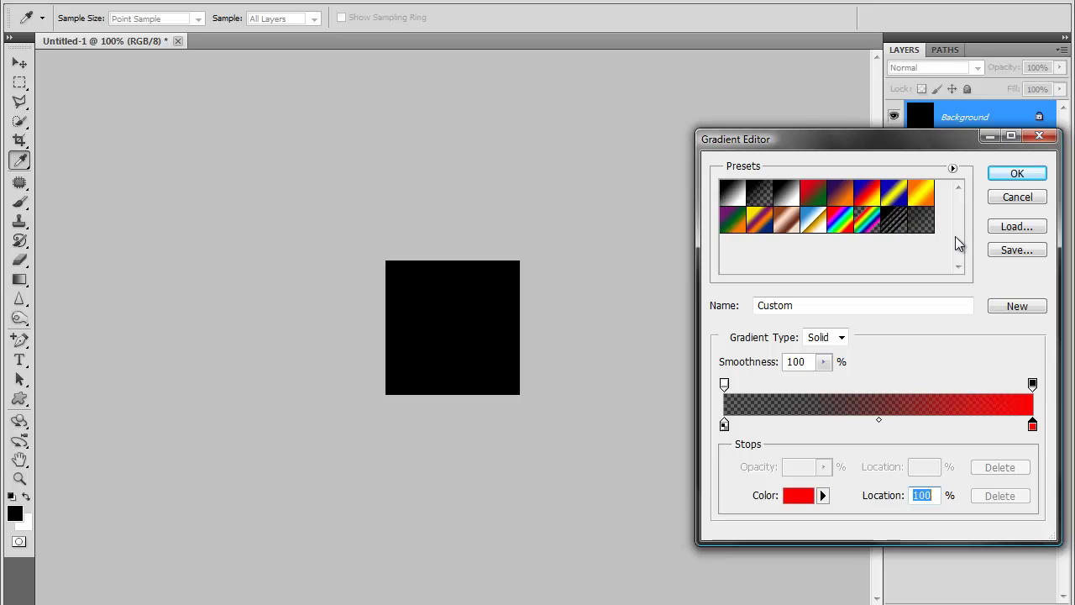
pyautogui.click(1018, 173)
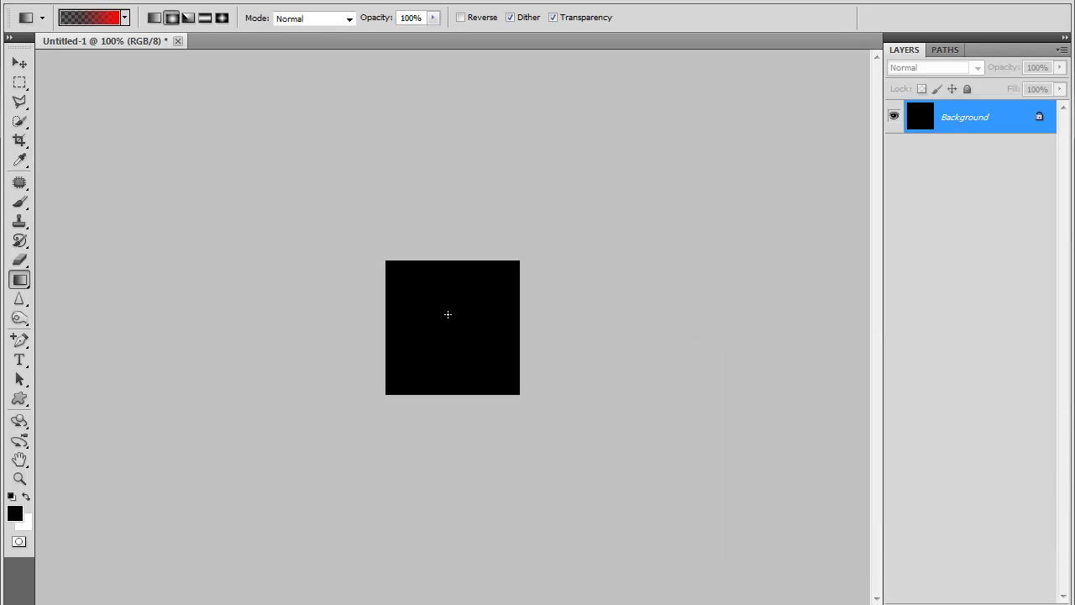
# - Drag a radial gradient from the canvas centre outward, giving a black centre and red edges
pyautogui.click(154, 18)
pyautogui.click(173, 19)
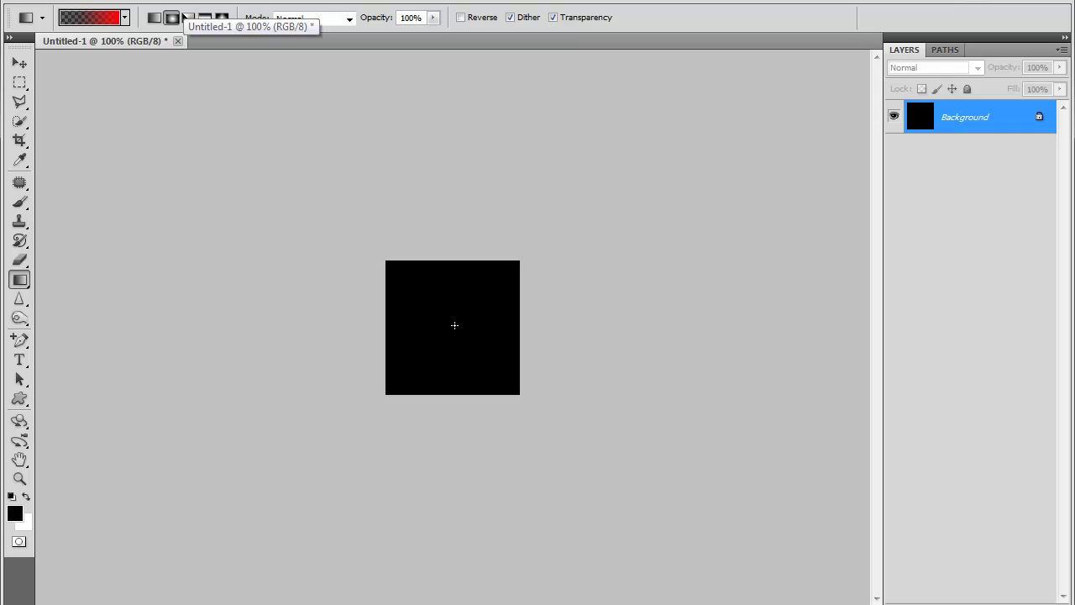
pyautogui.moveTo(486, 371); pyautogui.dragTo(555, 431)
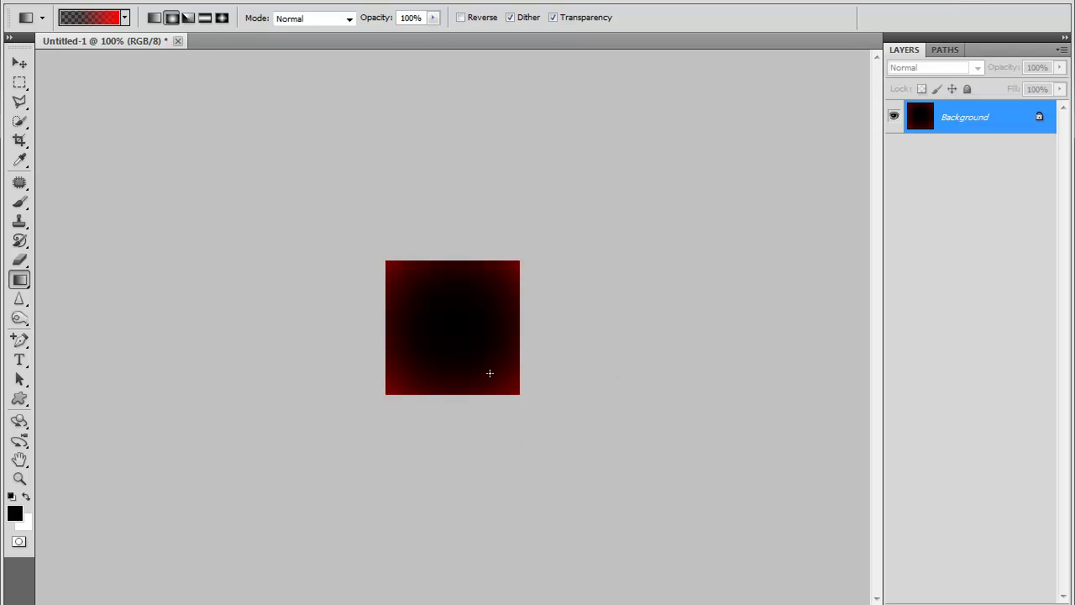
pyautogui.click(20, 360)
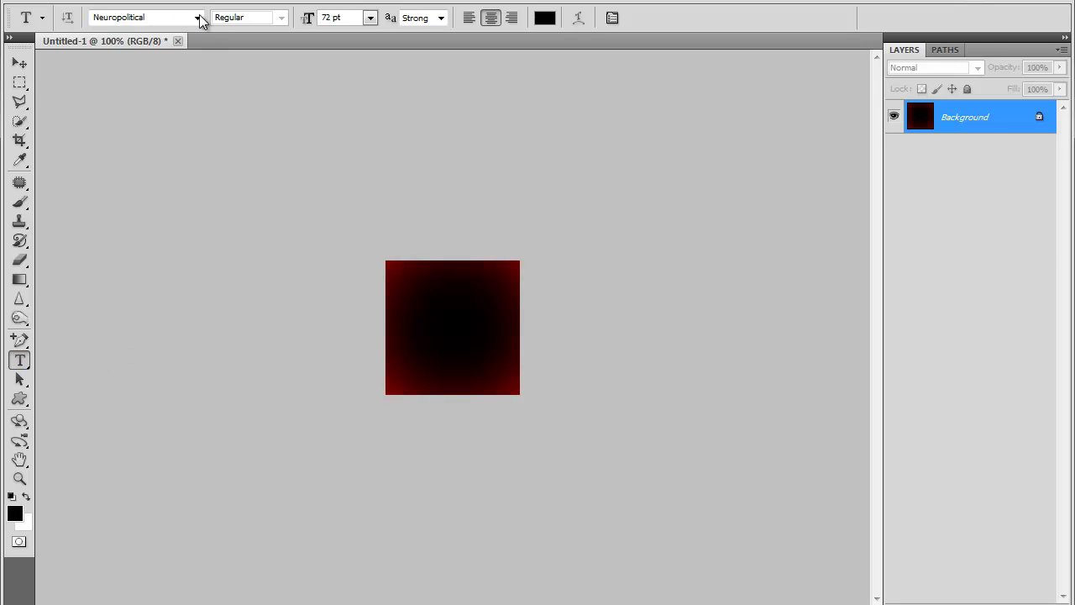
# - Type 'CxM' on the square and set its size to 48 pt
pyautogui.click(409, 340)
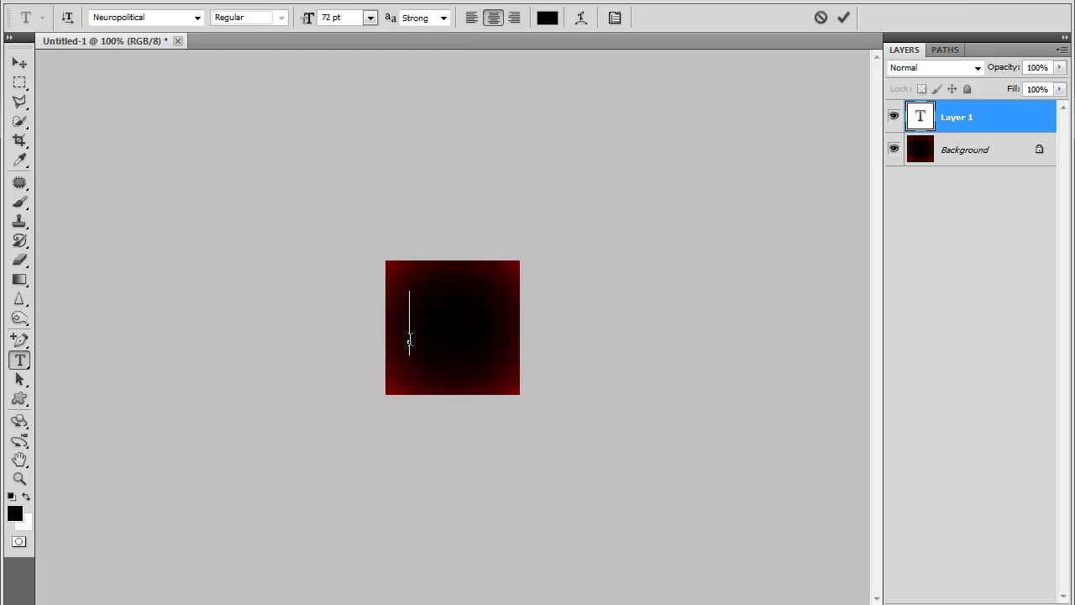
pyautogui.write('SEX')
pyautogui.moveTo(502, 339); pyautogui.dragTo(280, 339)
pyautogui.click(370, 18)
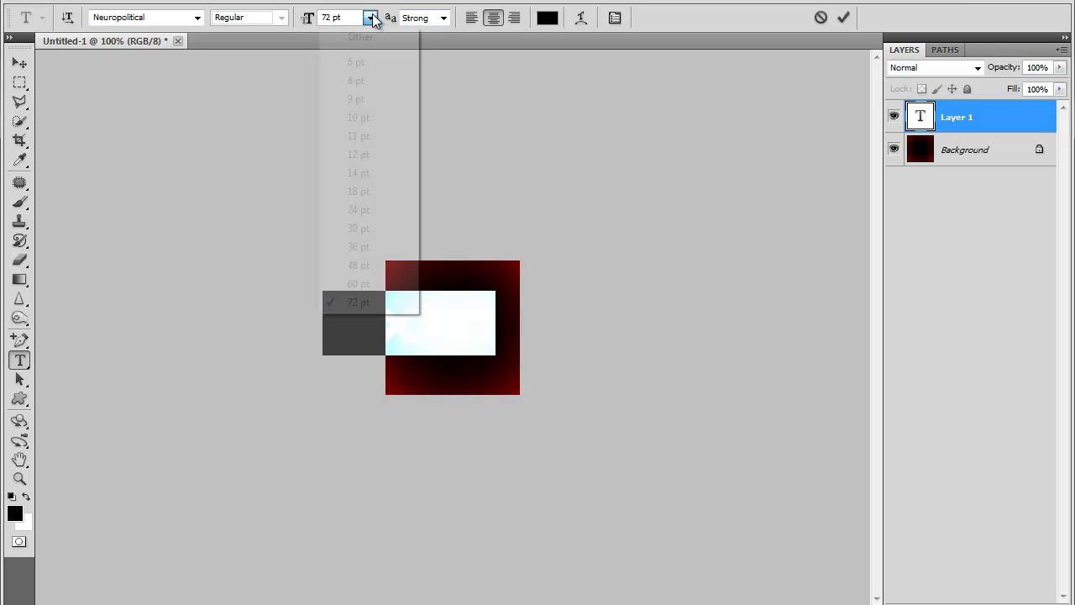
pyautogui.click(361, 229)
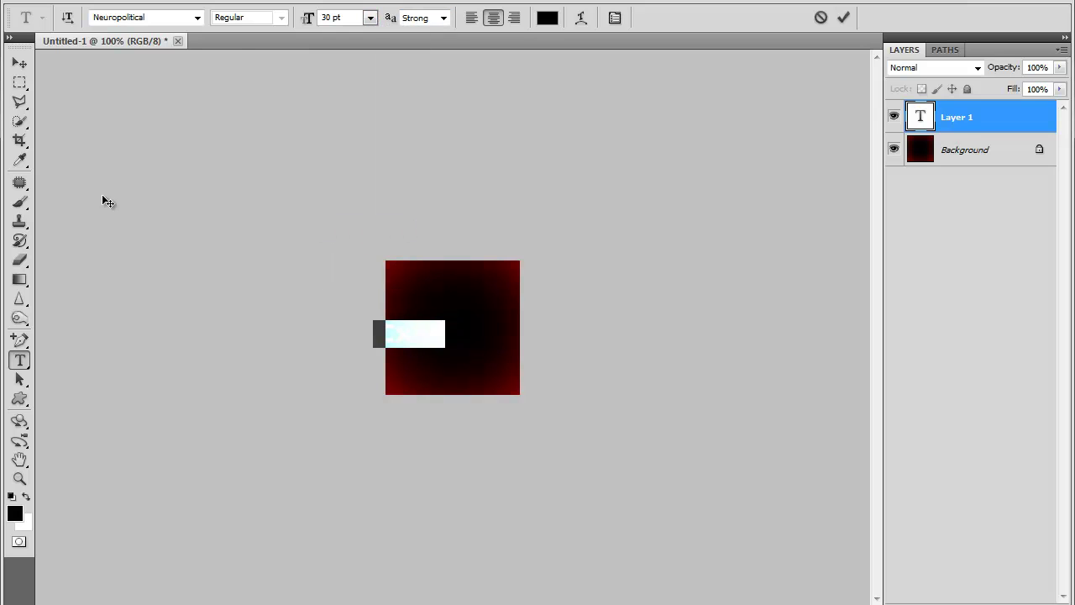
pyautogui.click(369, 17)
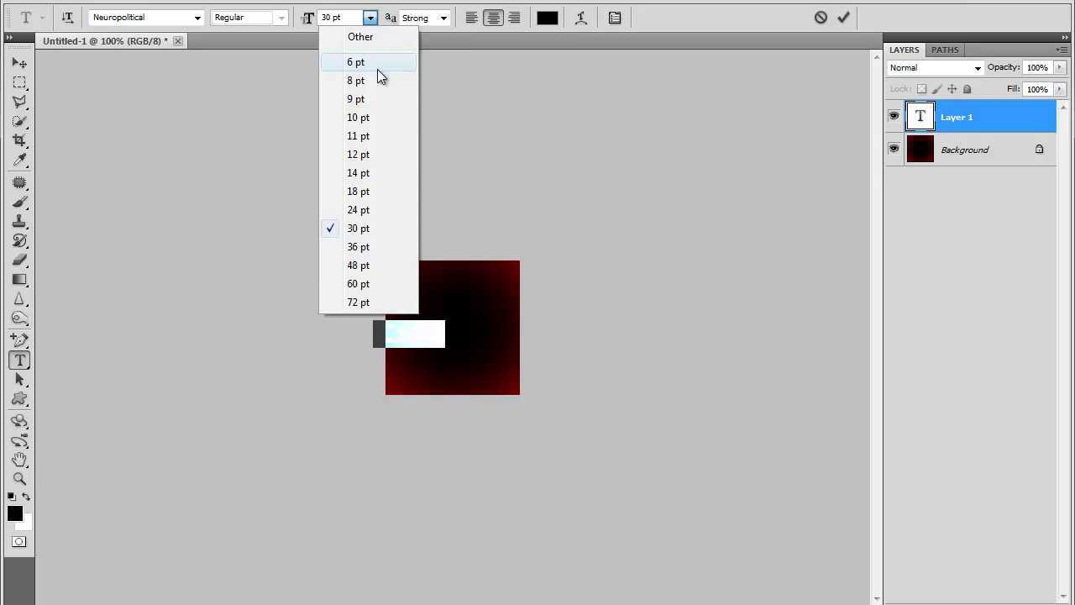
pyautogui.click(358, 265)
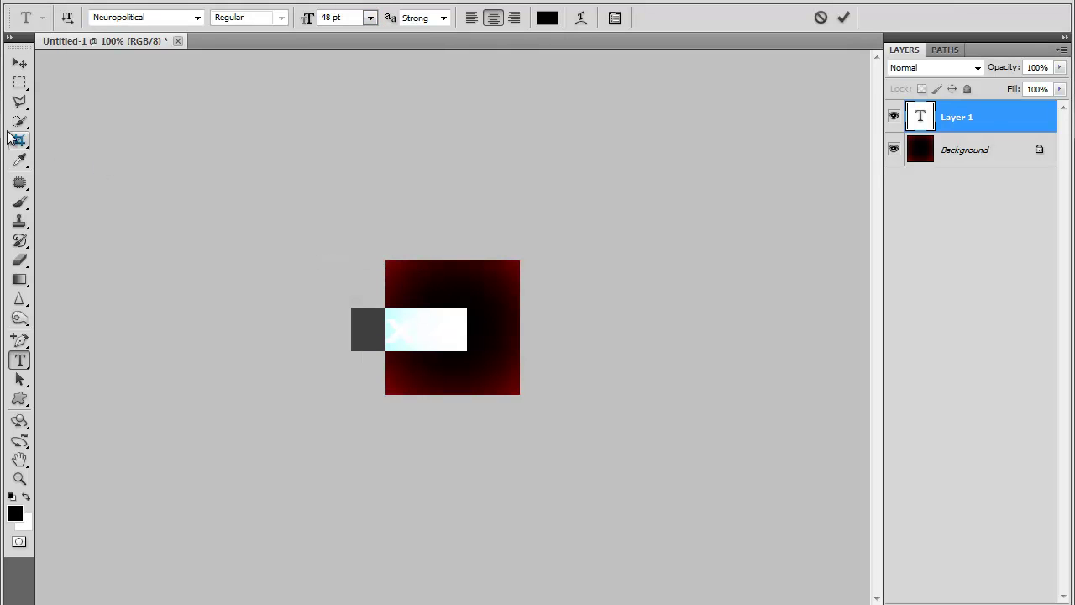
# - Move the CxM text across the middle of the canvas
pyautogui.click(19, 63)
pyautogui.moveTo(428, 334); pyautogui.dragTo(471, 331)
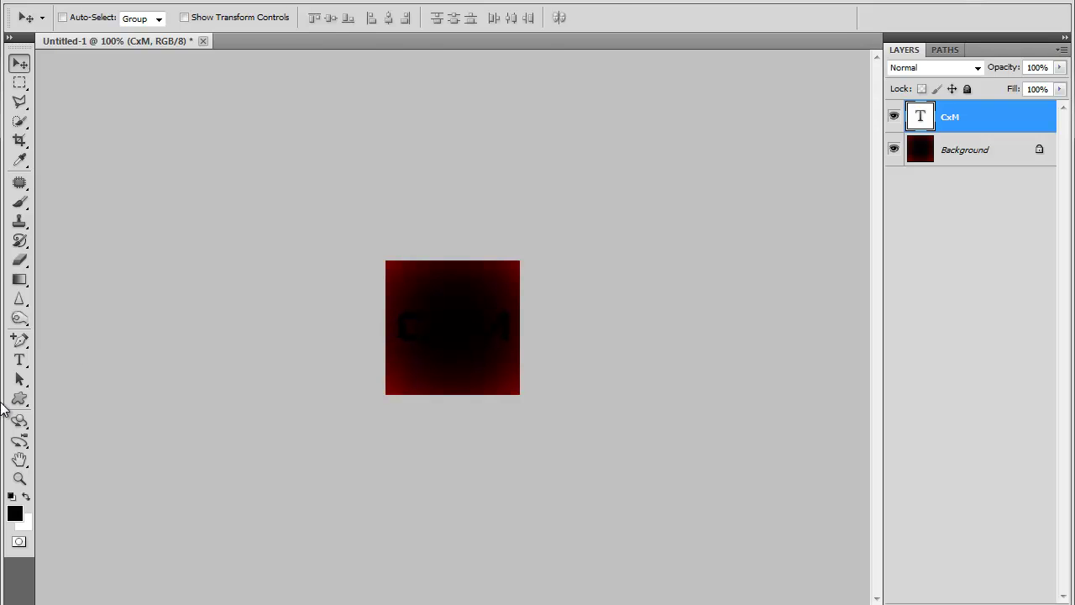
pyautogui.click(20, 360)
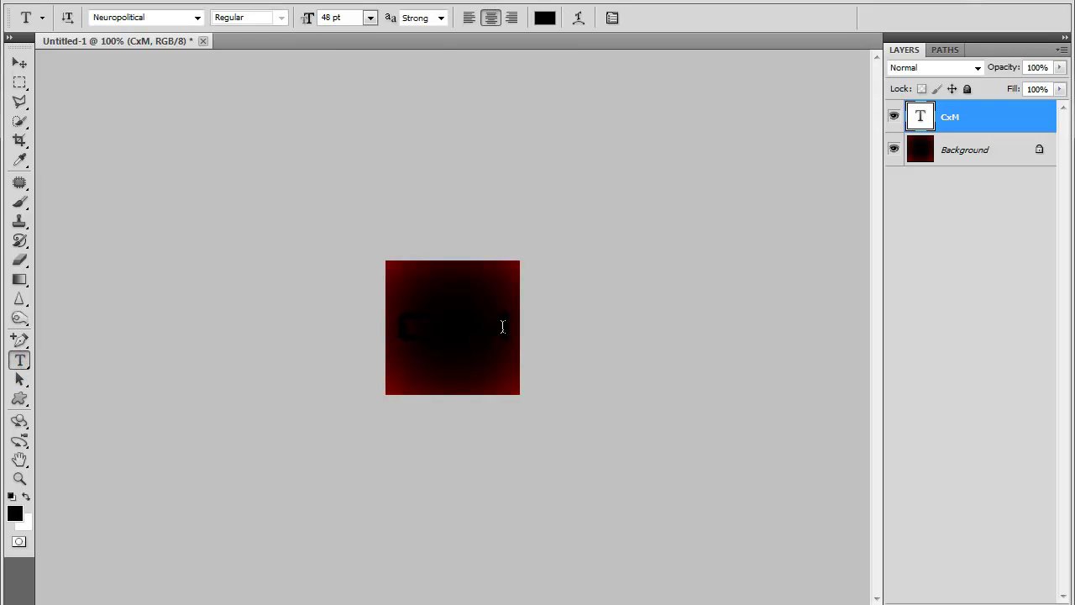
pyautogui.moveTo(503, 326); pyautogui.dragTo(385, 324)
# - Change the CxM text colour to white (ffffff)
pyautogui.click(545, 18)
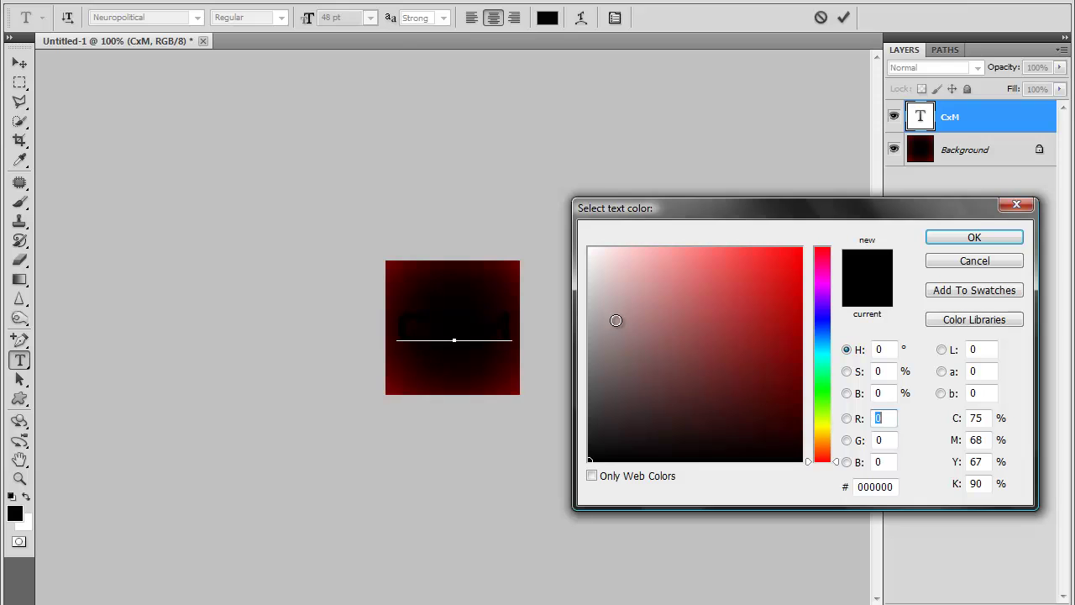
pyautogui.moveTo(616, 320); pyautogui.dragTo(544, 208)
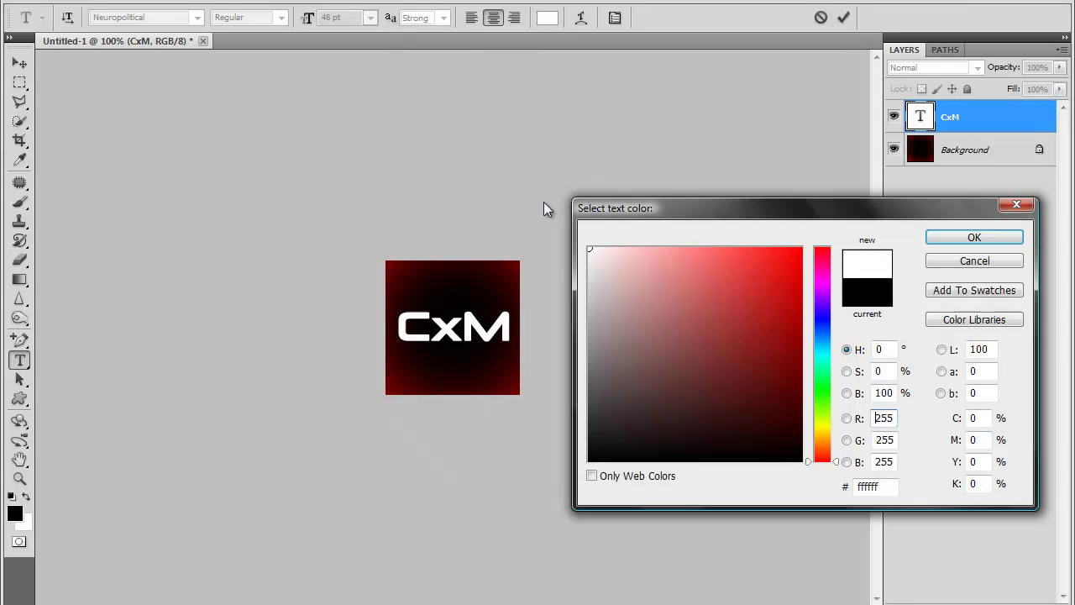
pyautogui.click(966, 234)
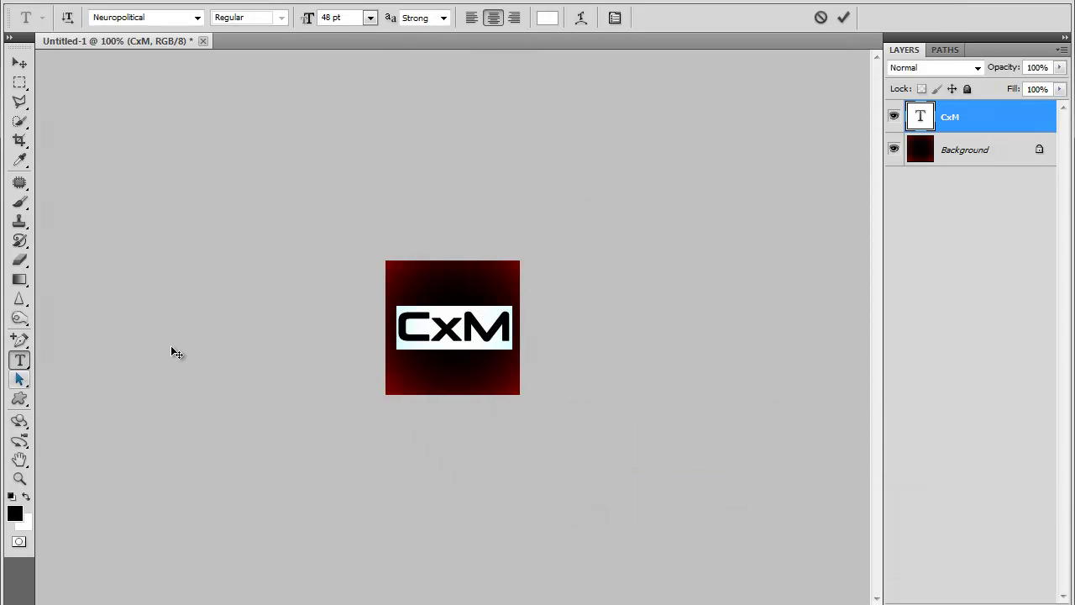
pyautogui.click(196, 17)
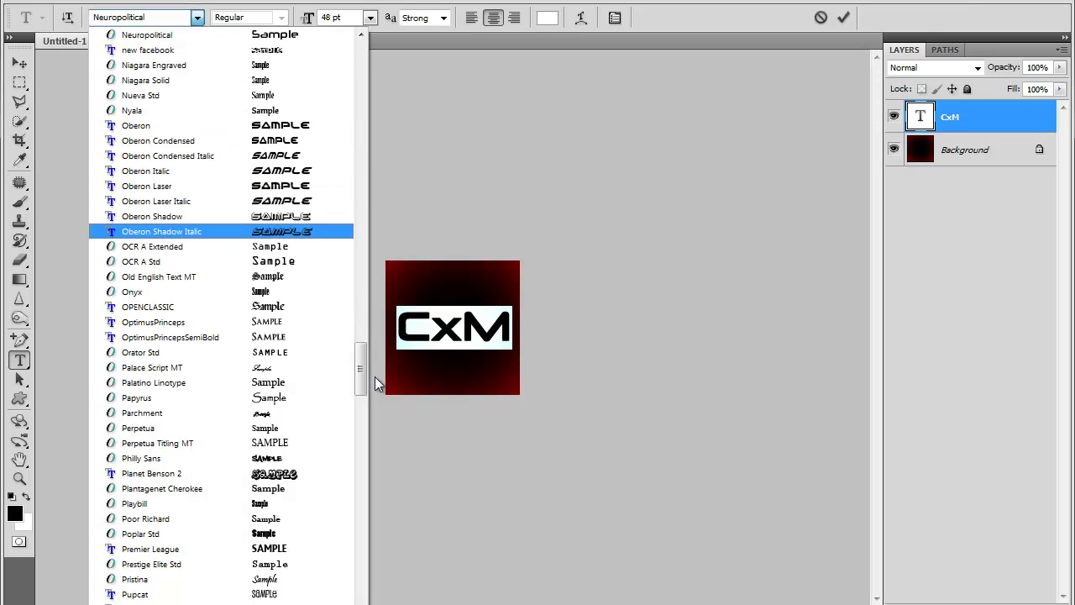
# - Switch the CxM text to Chubu 08 Normal, undoing an accidental nudge, and commit it
pyautogui.moveTo(361, 379); pyautogui.dragTo(363, 175)
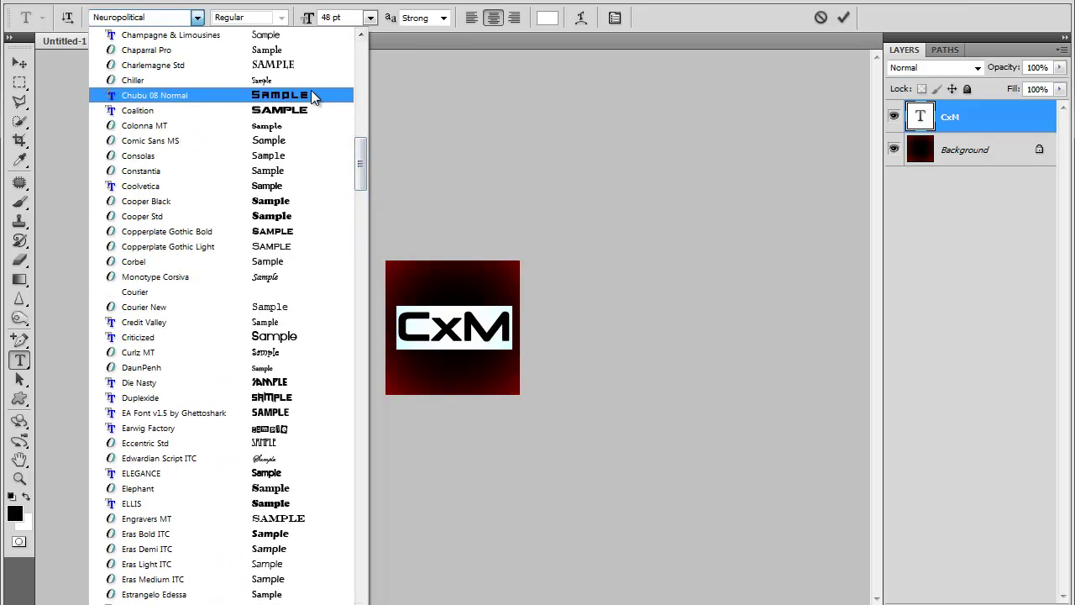
pyautogui.click(311, 93)
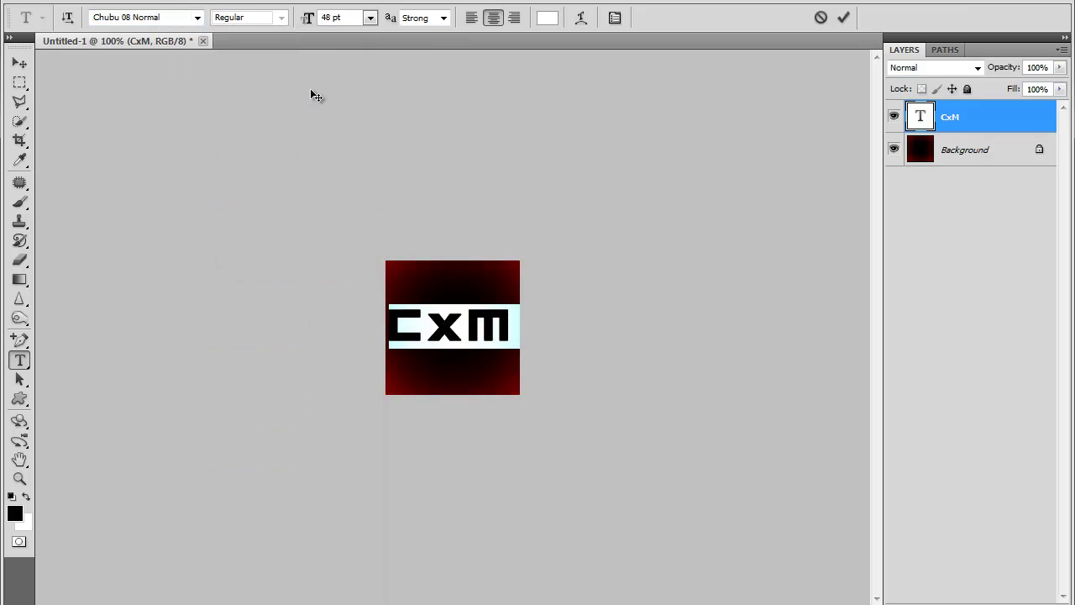
pyautogui.click(20, 63)
pyautogui.moveTo(439, 330); pyautogui.dragTo(452, 330)
pyautogui.hotkey('ctrl', 'z')
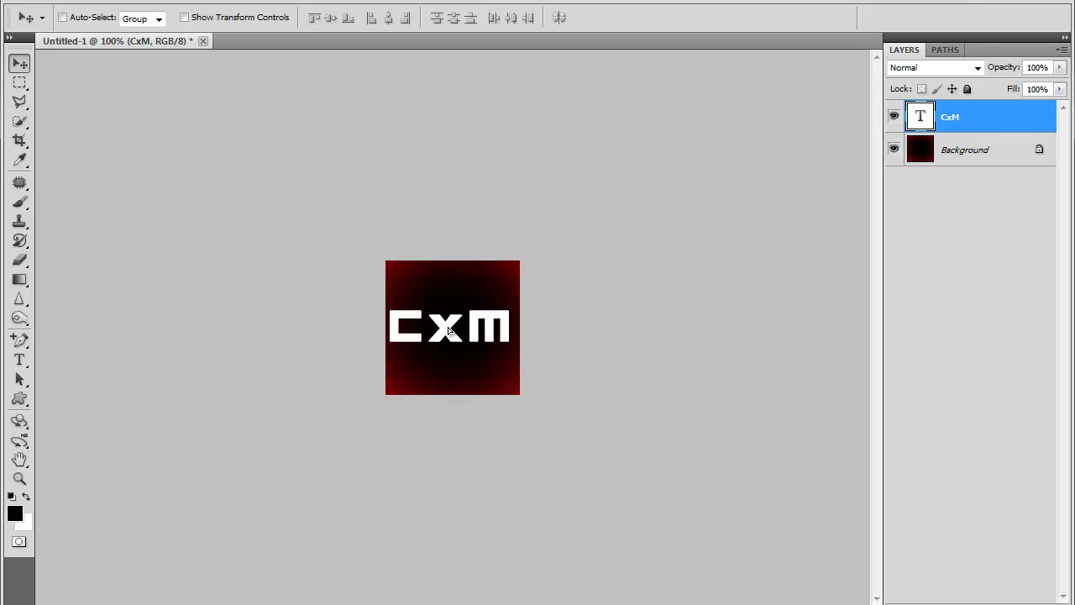
pyautogui.click(20, 360)
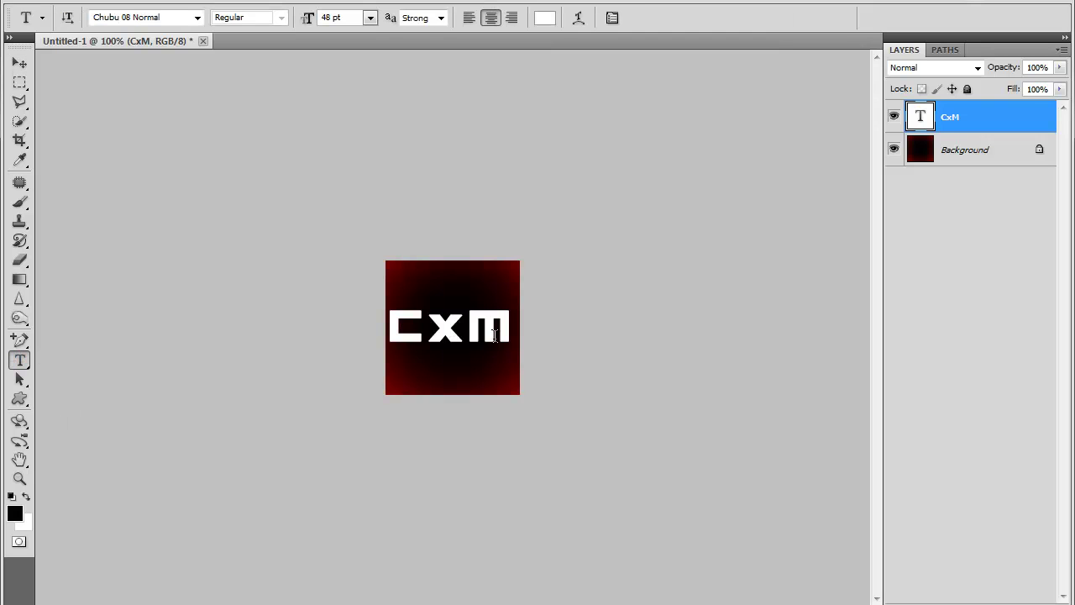
pyautogui.moveTo(505, 331); pyautogui.dragTo(356, 312)
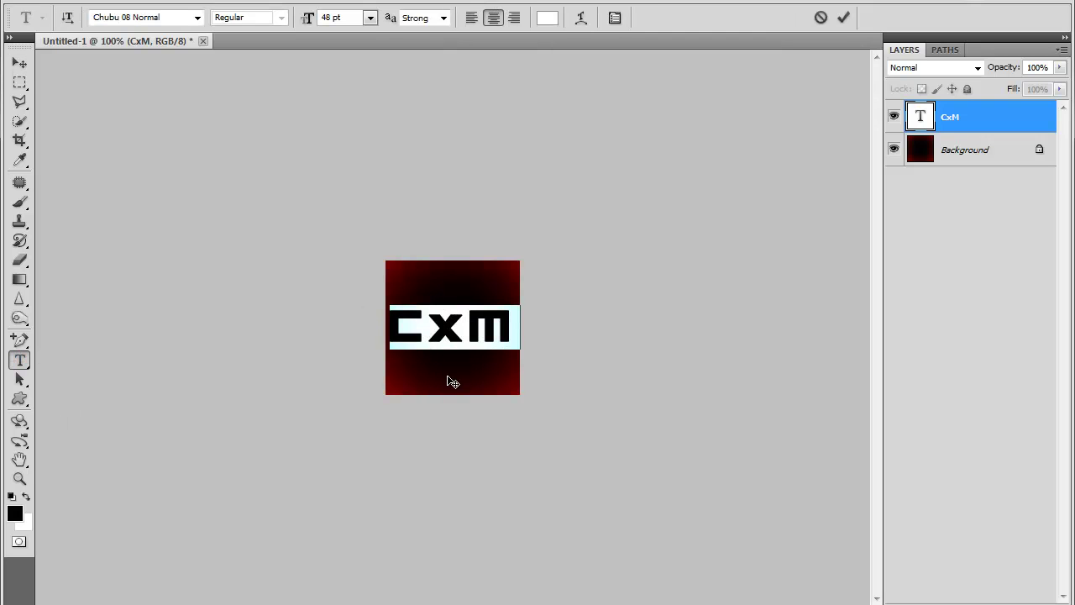
pyautogui.moveTo(454, 385); pyautogui.dragTo(452, 383)
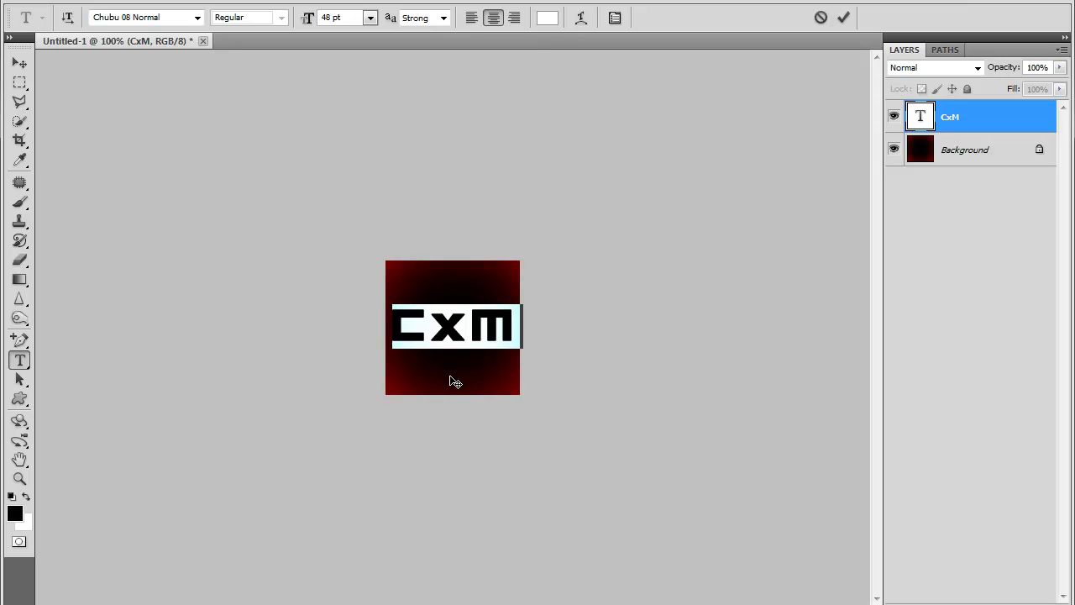
pyautogui.click(19, 63)
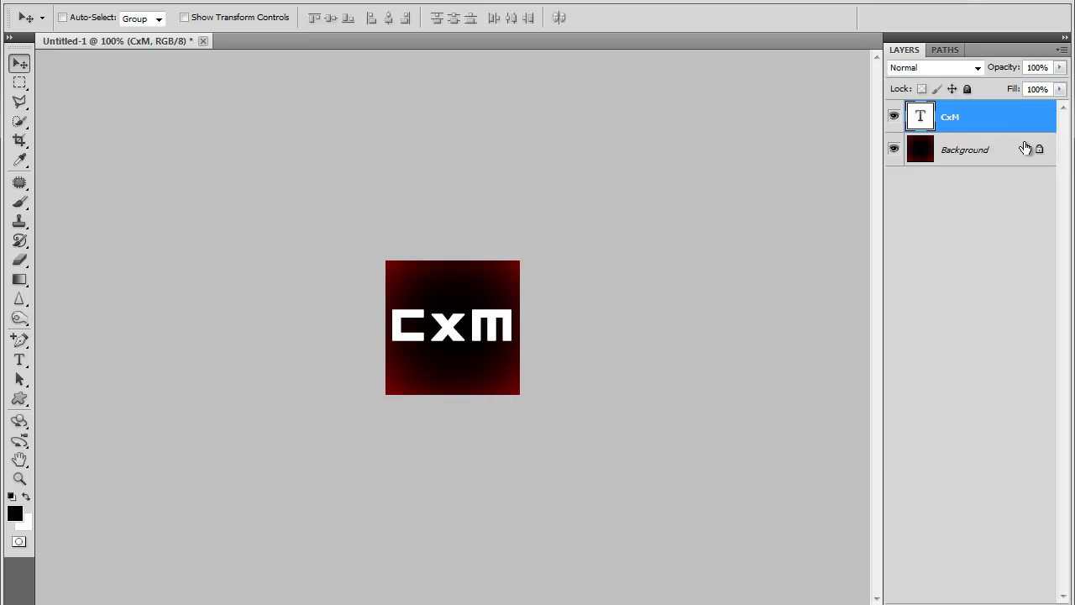
pyautogui.rightClick(987, 120)
# - Add a Bevel and Emboss layer style to the CxM layer with Size 3 px
pyautogui.click(972, 152)
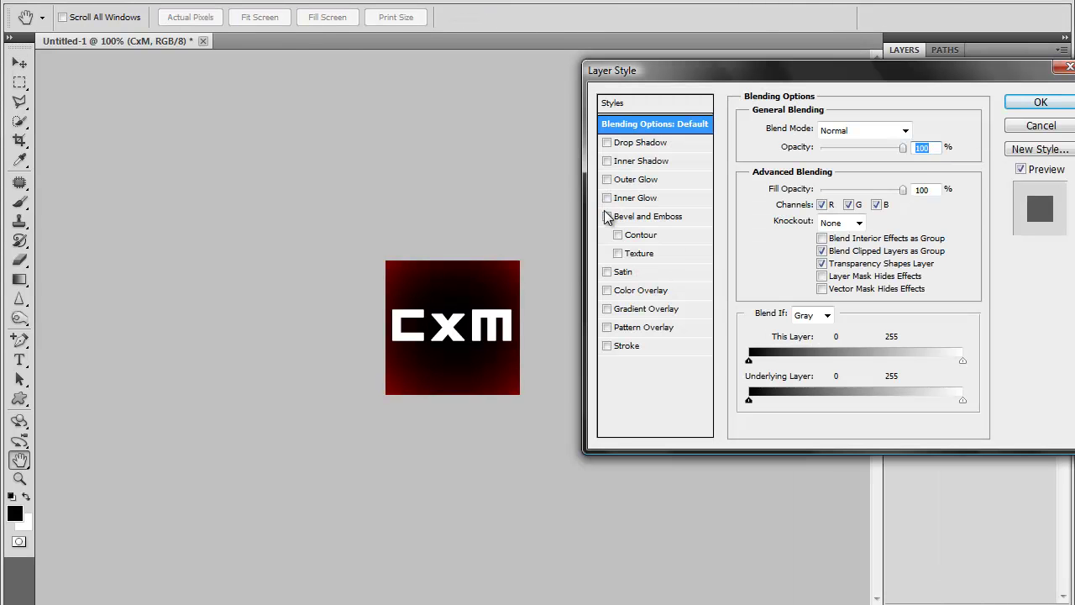
pyautogui.click(606, 217)
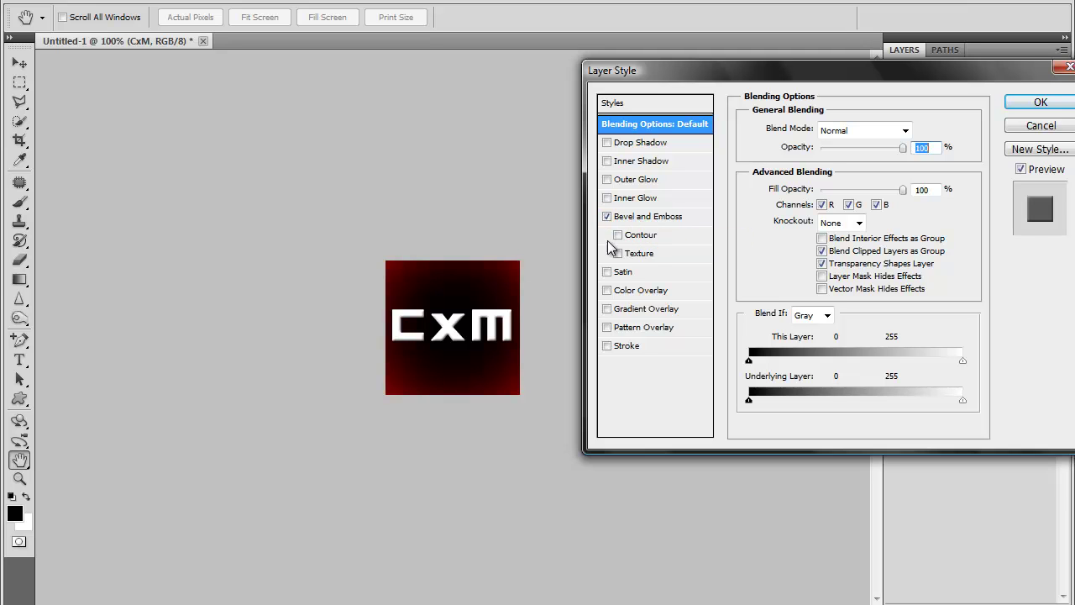
pyautogui.click(652, 219)
pyautogui.moveTo(818, 207); pyautogui.dragTo(822, 176)
pyautogui.write('100')
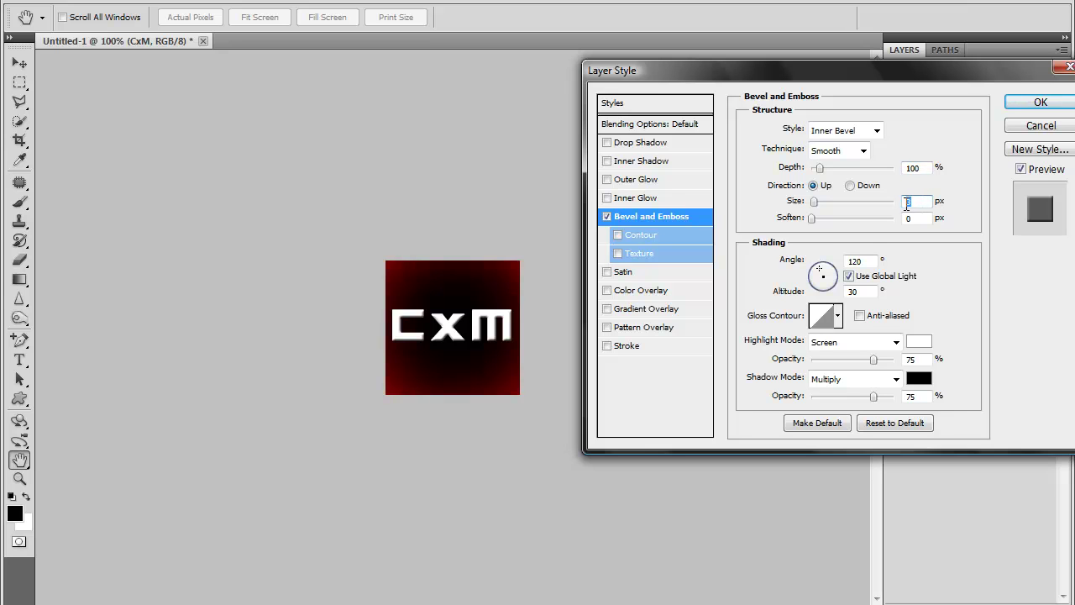
pyautogui.write('8')
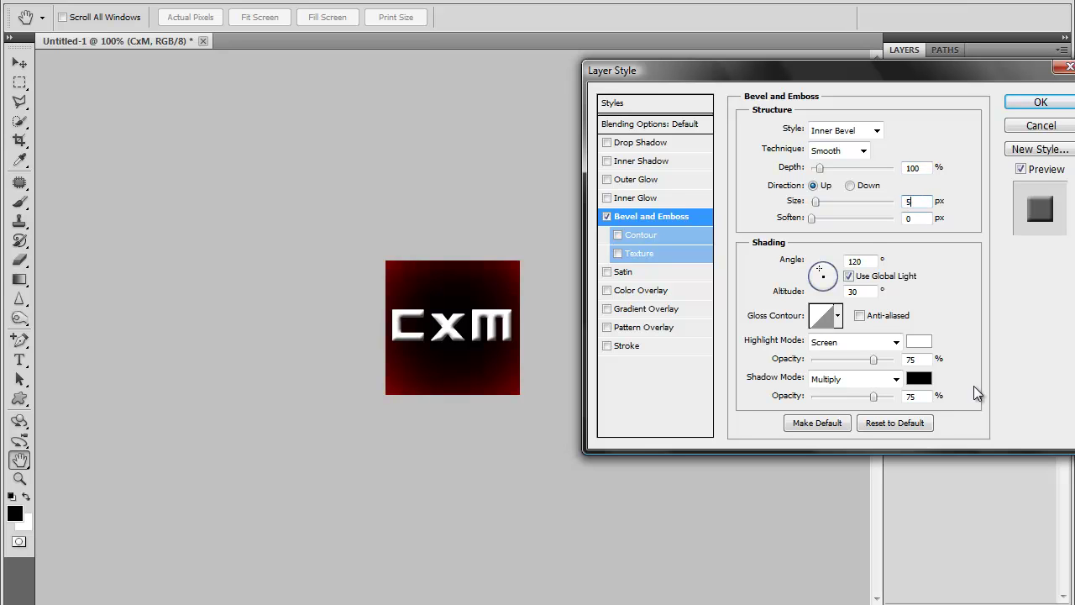
pyautogui.click(923, 206)
pyautogui.press('BackSpace')
pyautogui.write('4')
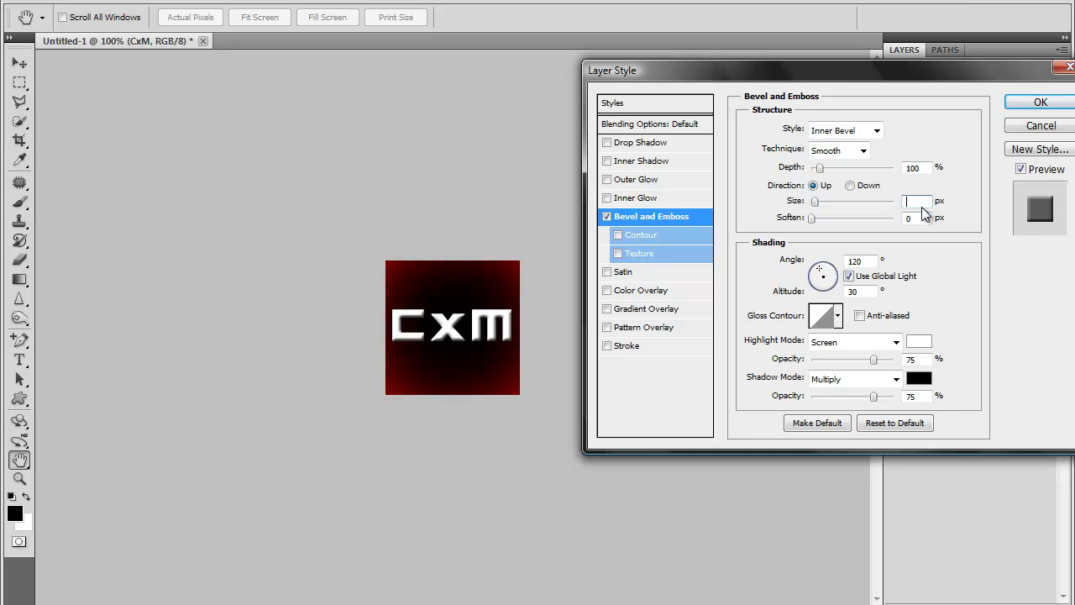
pyautogui.press('BackSpace')
pyautogui.write('3')
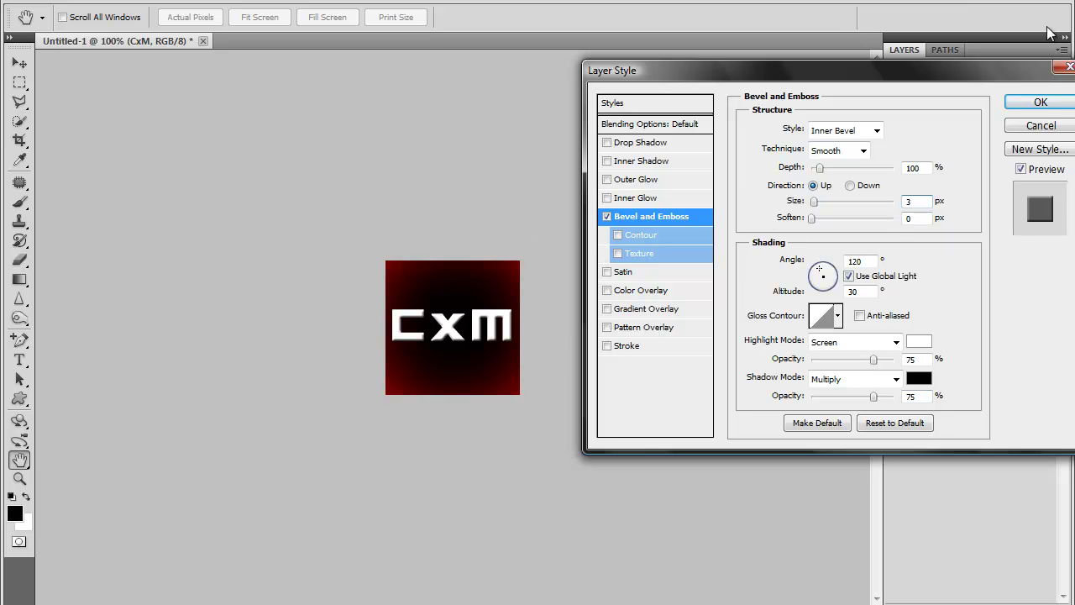
pyautogui.click(1041, 102)
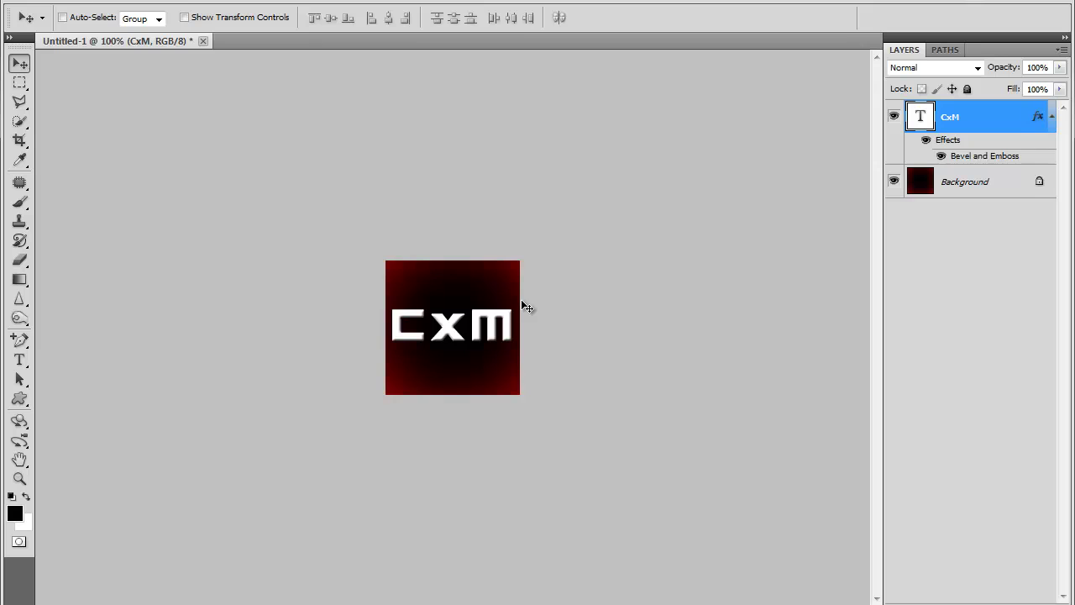